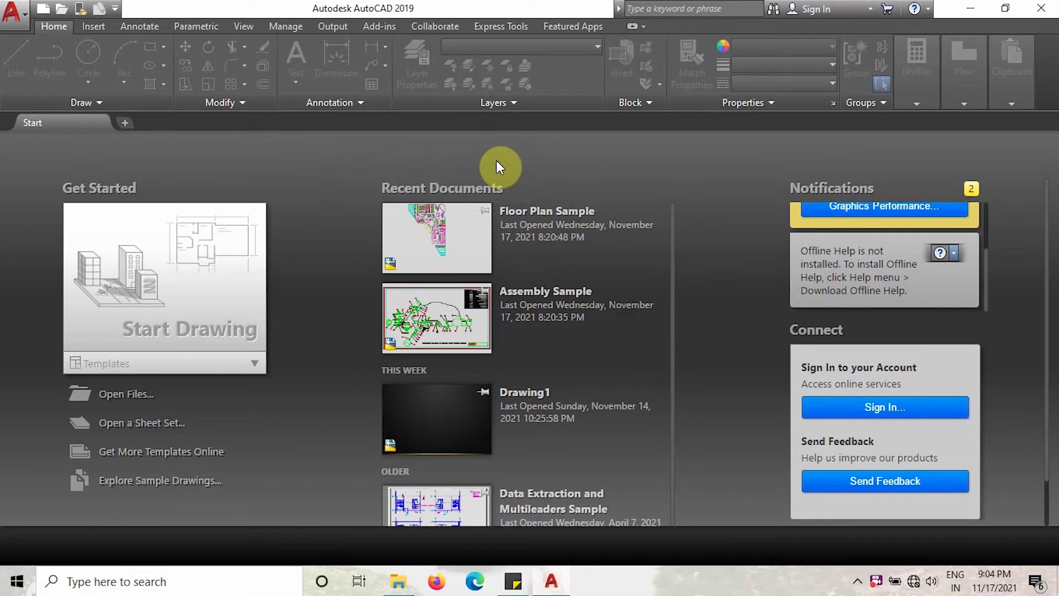
Step: Open Floor Plan Sample.dwg read-only from the Recent Documents list
left_click(462, 238)
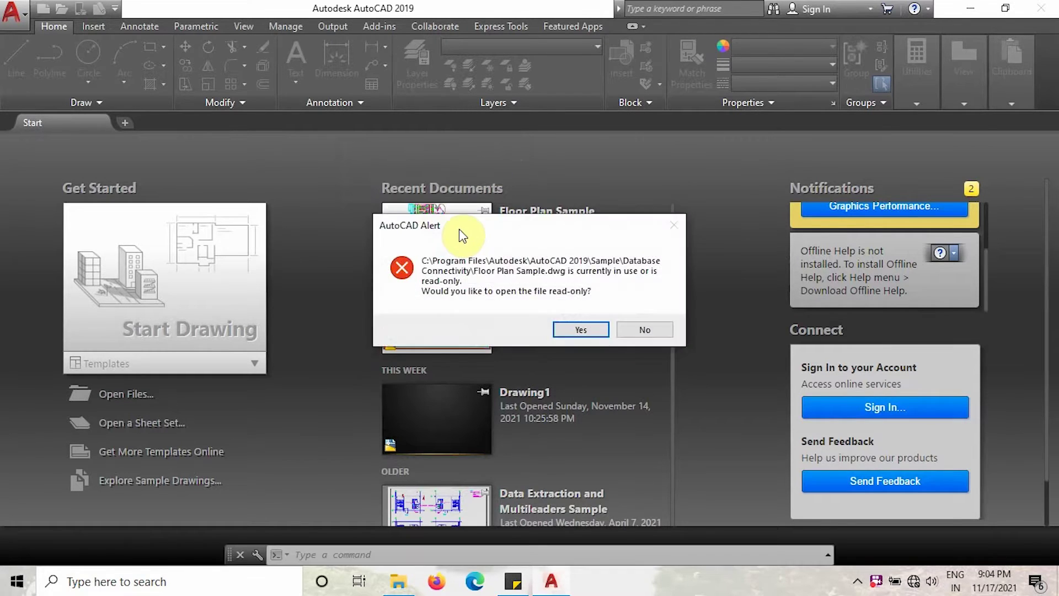
left_click(588, 332)
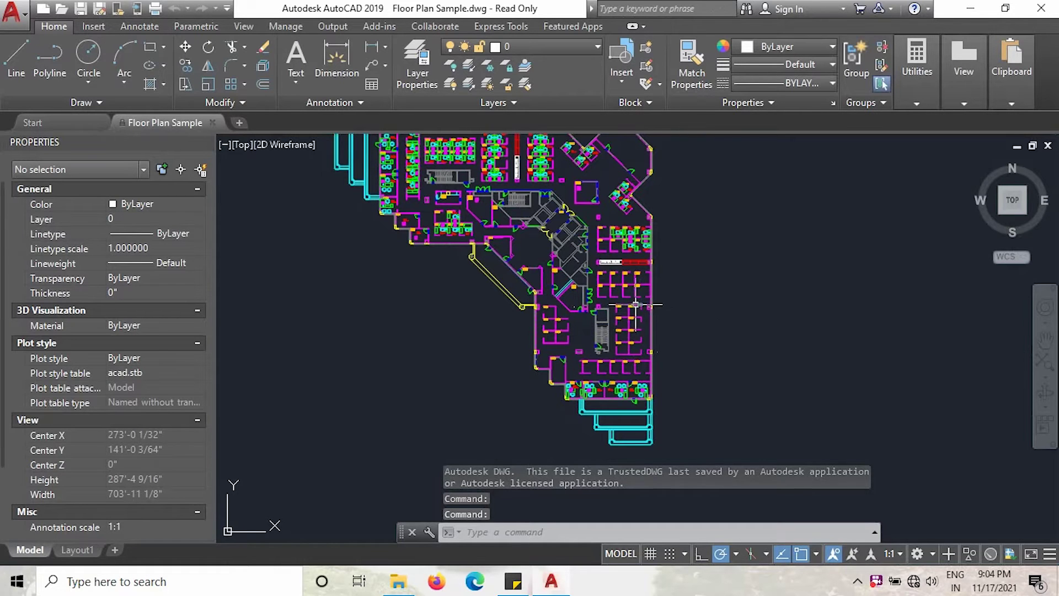
Step: Pan the view slightly down so the whole floor plan sits in the drawing area
middle_click_drag(692, 290, 698, 326)
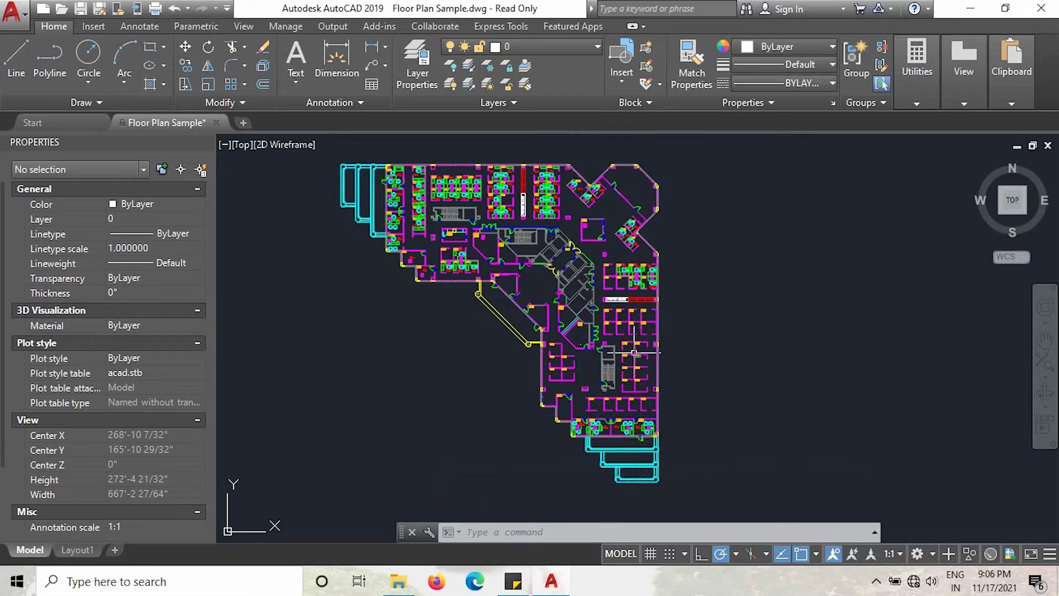
mouse_move(634, 352)
Step: Select a purple panel line and check in Properties that it is on layer PANELS_201
scroll(623, 375, "up", 2)
scroll(624, 415, "down", 2)
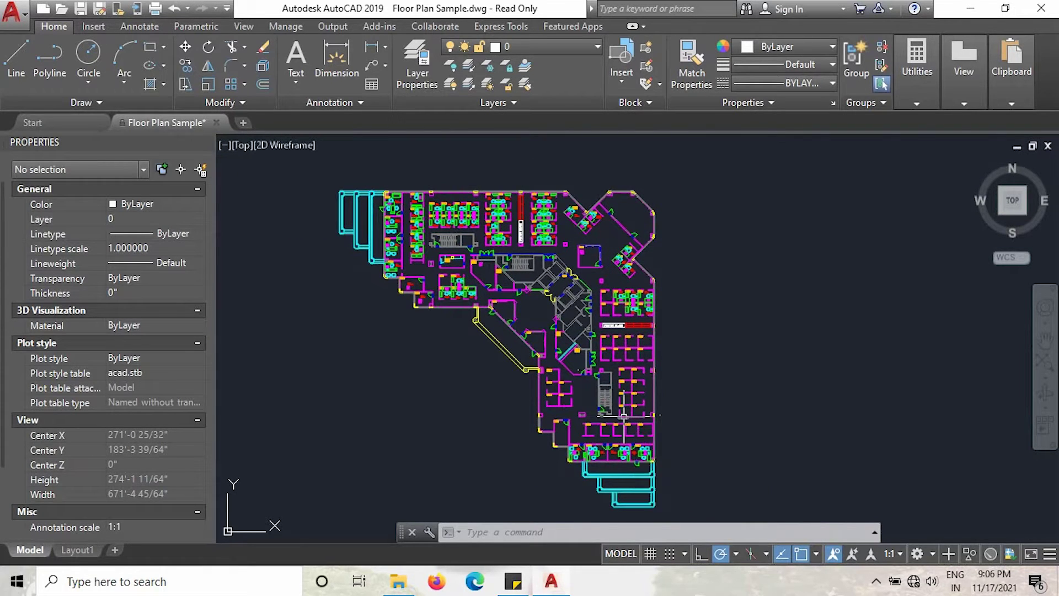
scroll(623, 415, "up", 4)
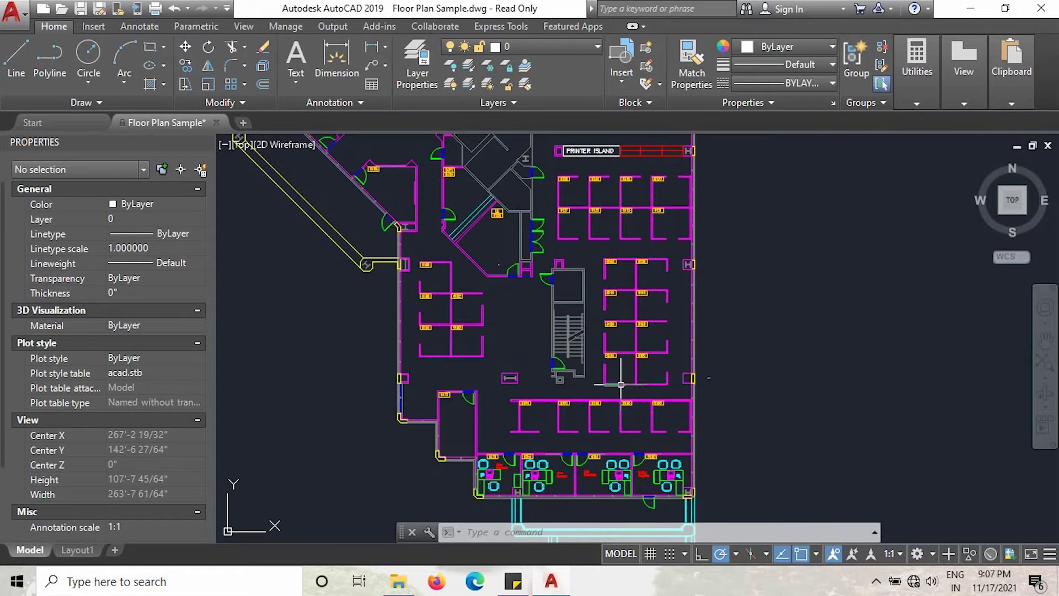
left_click(620, 385)
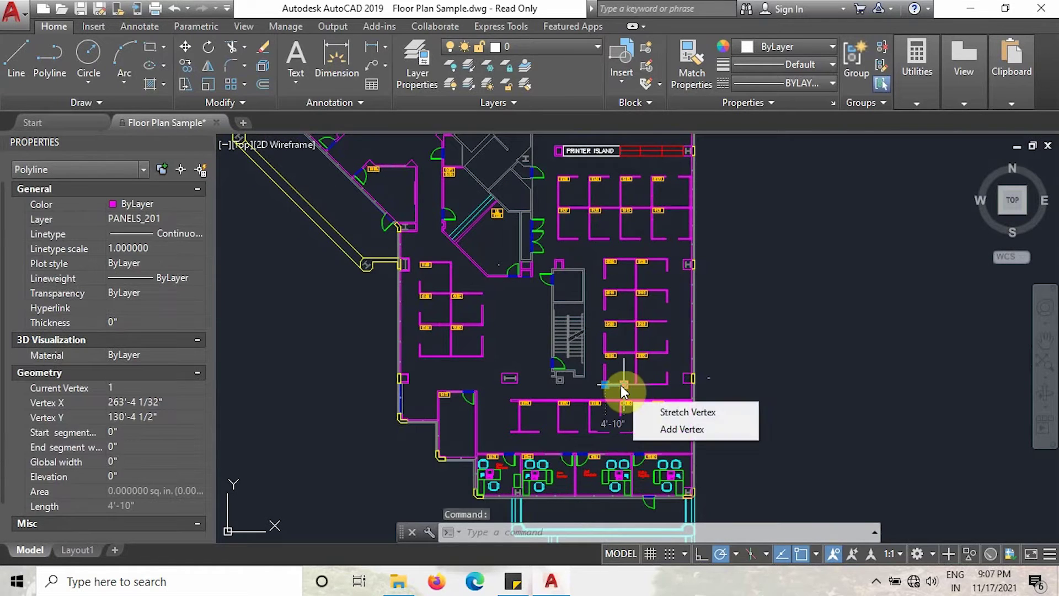
scroll(620, 385, "down", 4)
middle_click_drag(658, 390, 697, 436)
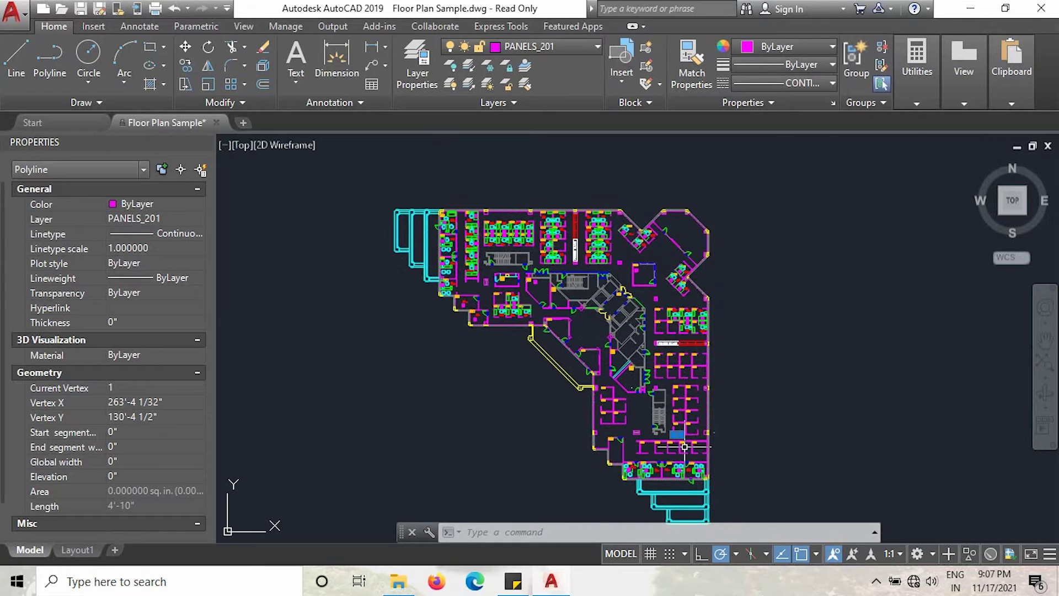
mouse_move(675, 435)
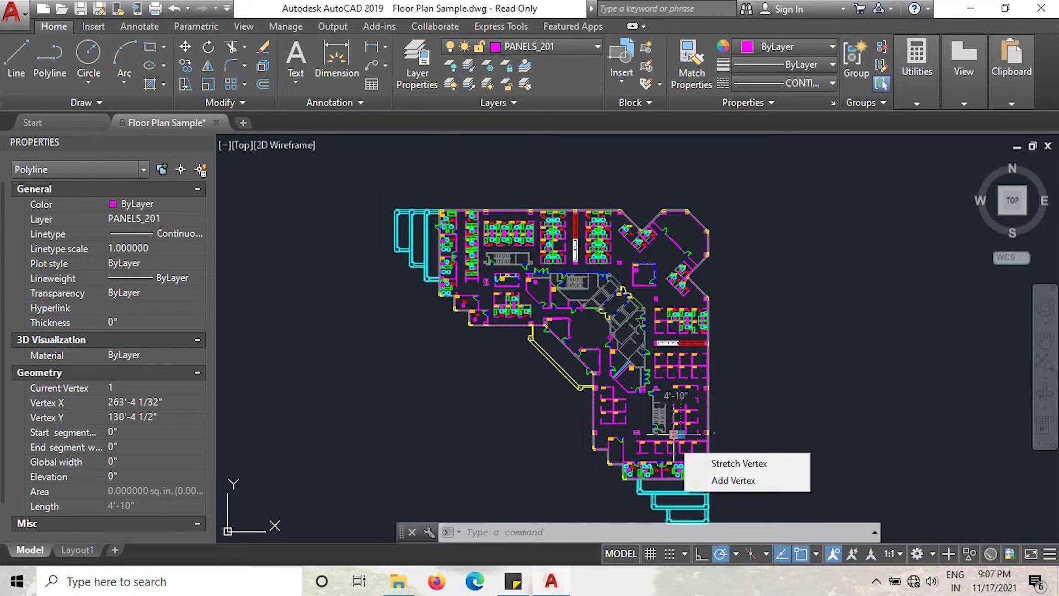
key("Escape")
Step: Inspect a short panel polyline by the cubicles, then bring up the drawing's context menu
scroll(690, 424, "up", 6)
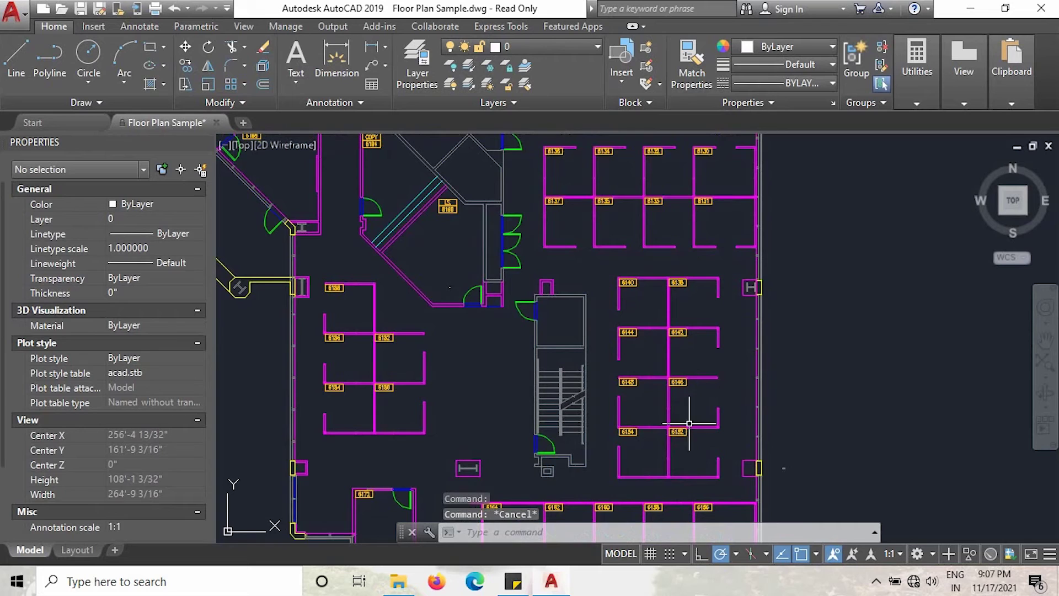
left_click(653, 428)
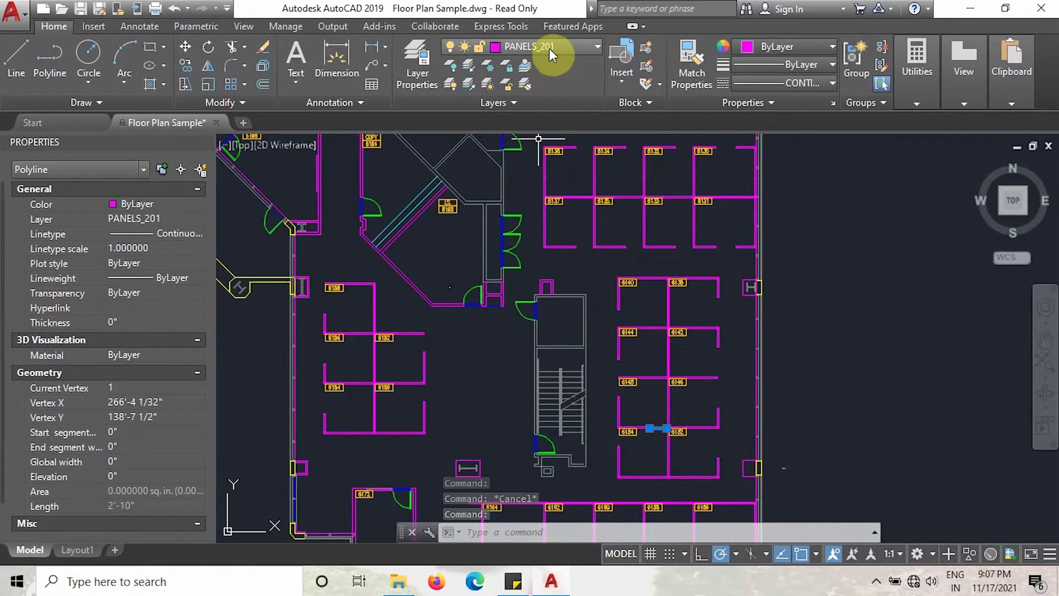
key("Escape")
key("Escape")
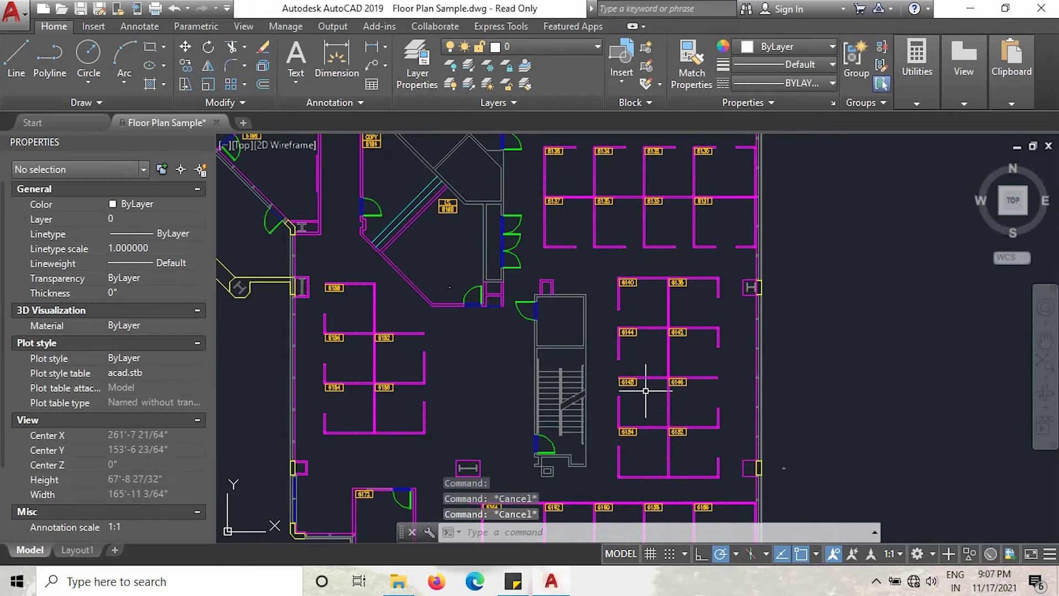
right_click(644, 350)
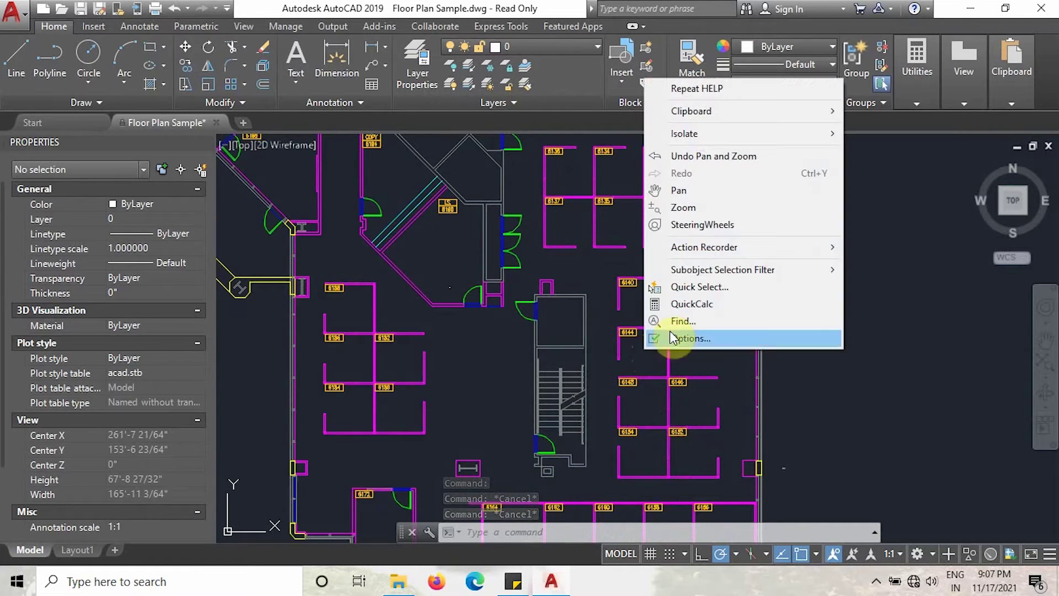
Step: Quick Select the entire drawing, Multiple type, Layer Equals PANELS_201, selecting 2018 objects
left_click(696, 290)
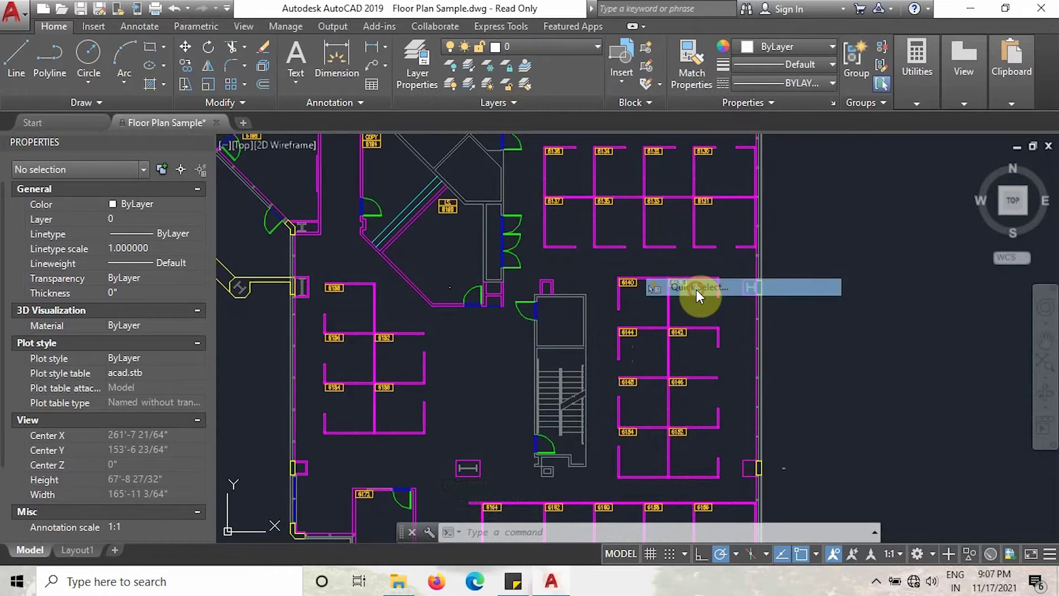
left_click(524, 141)
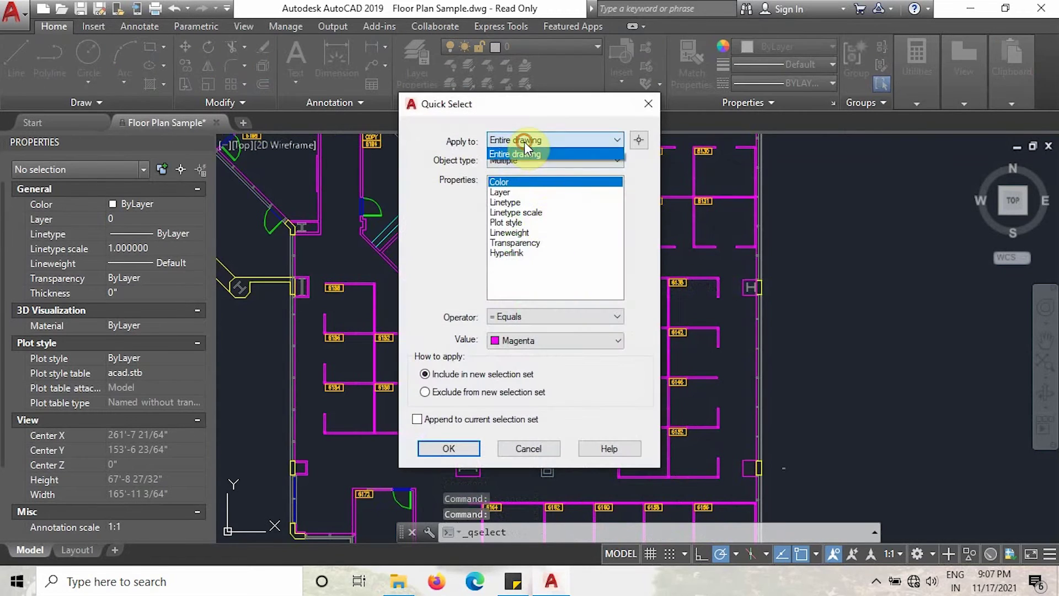
left_click(520, 155)
left_click(521, 160)
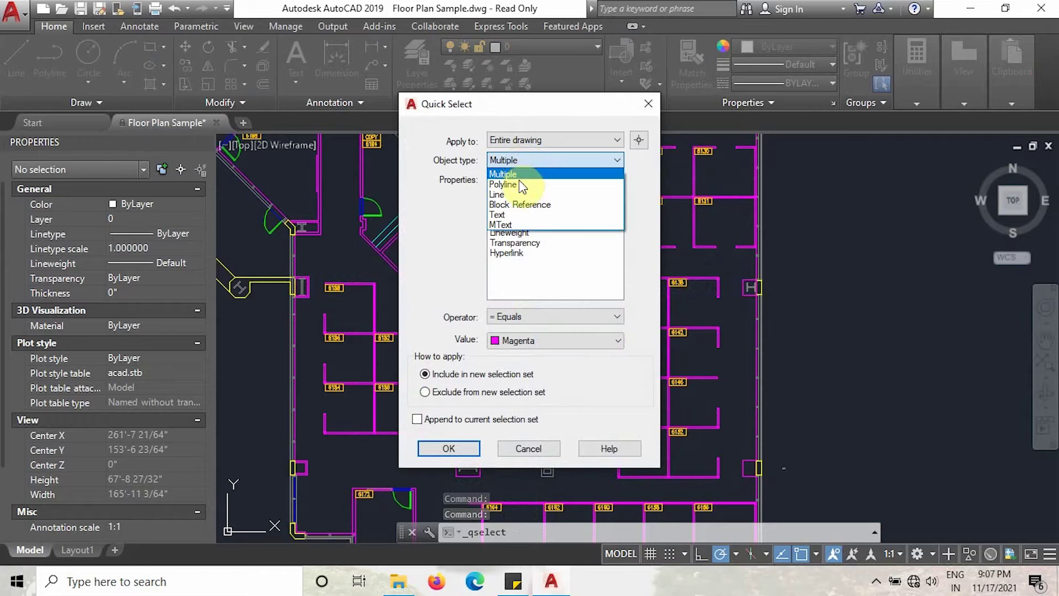
left_click(515, 175)
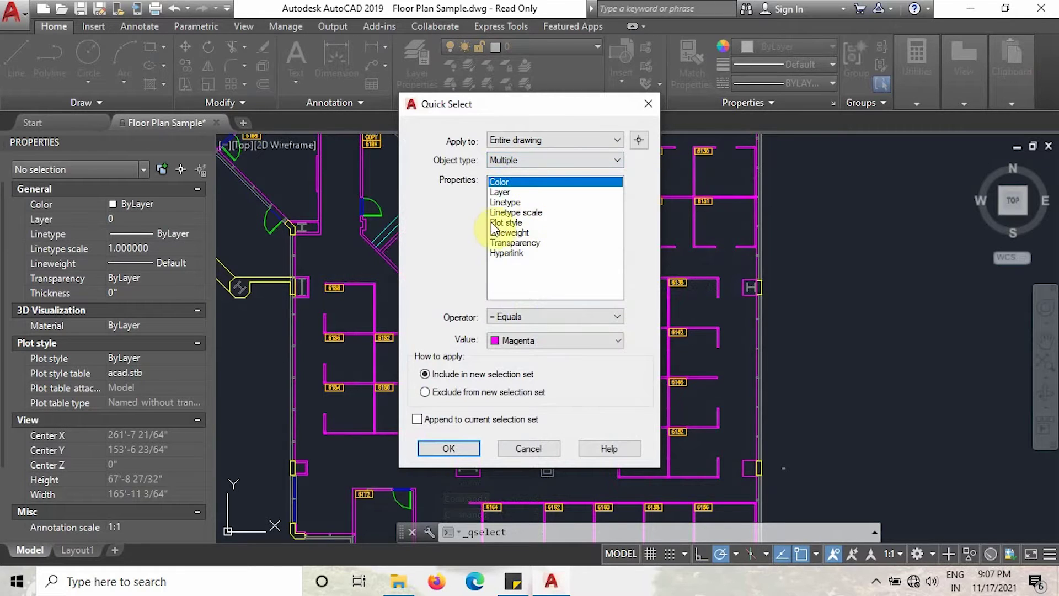
left_click(502, 193)
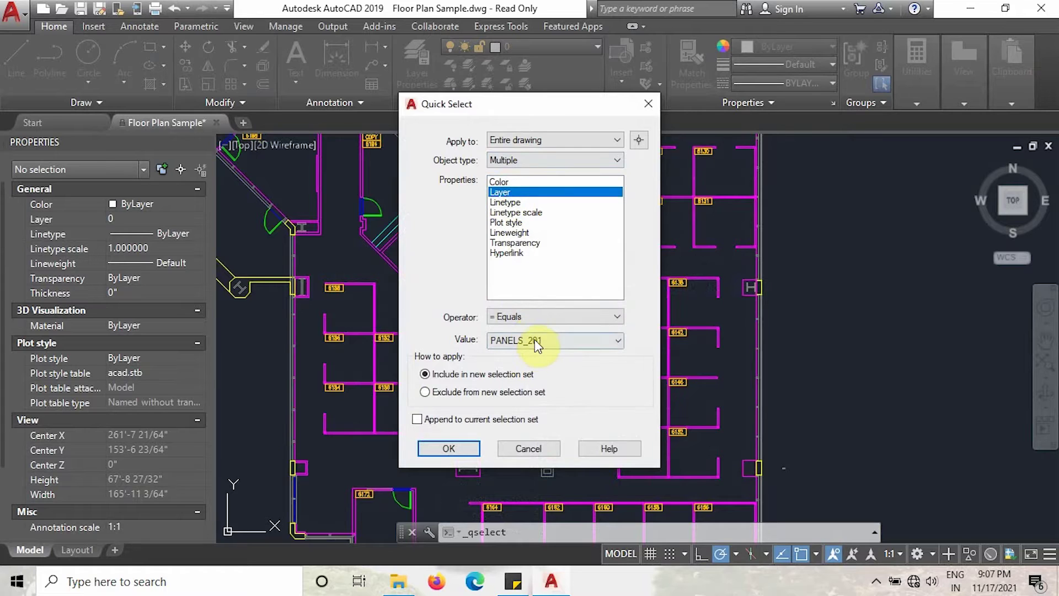
left_click(534, 340)
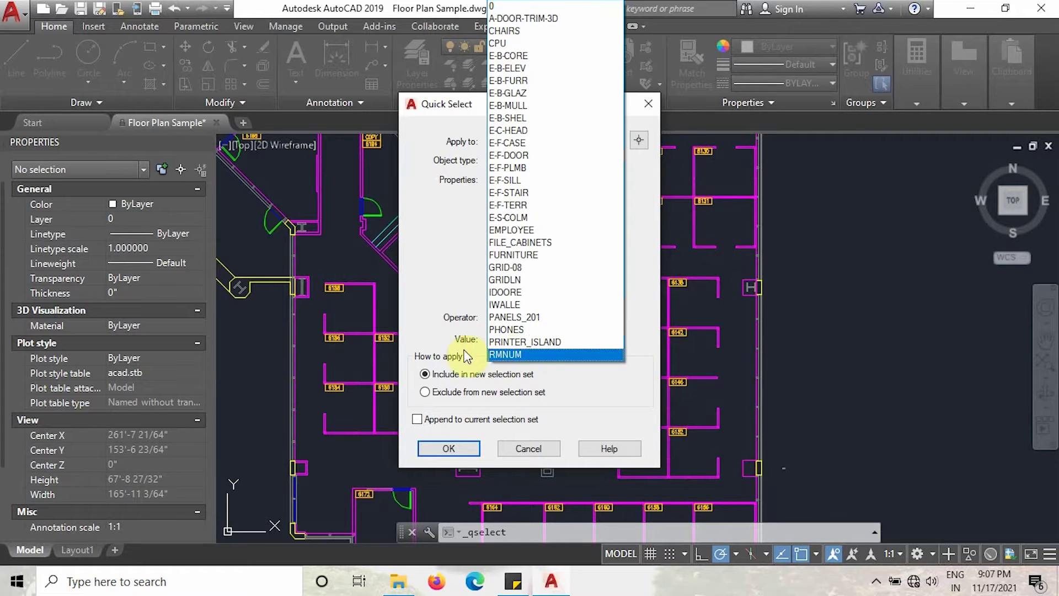
left_click(517, 318)
left_click(468, 449)
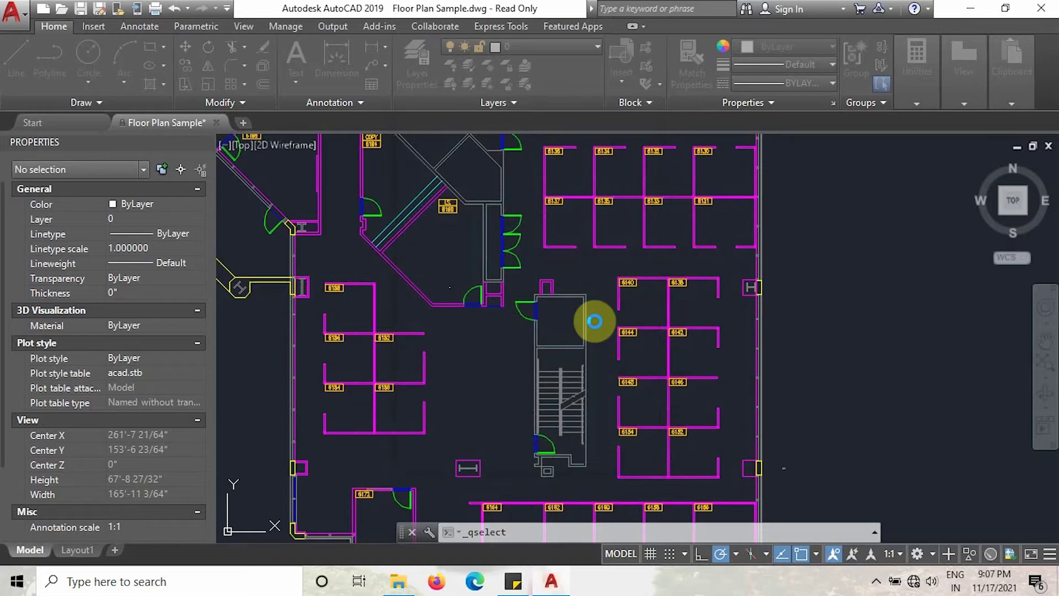
scroll(596, 324, "down", 7)
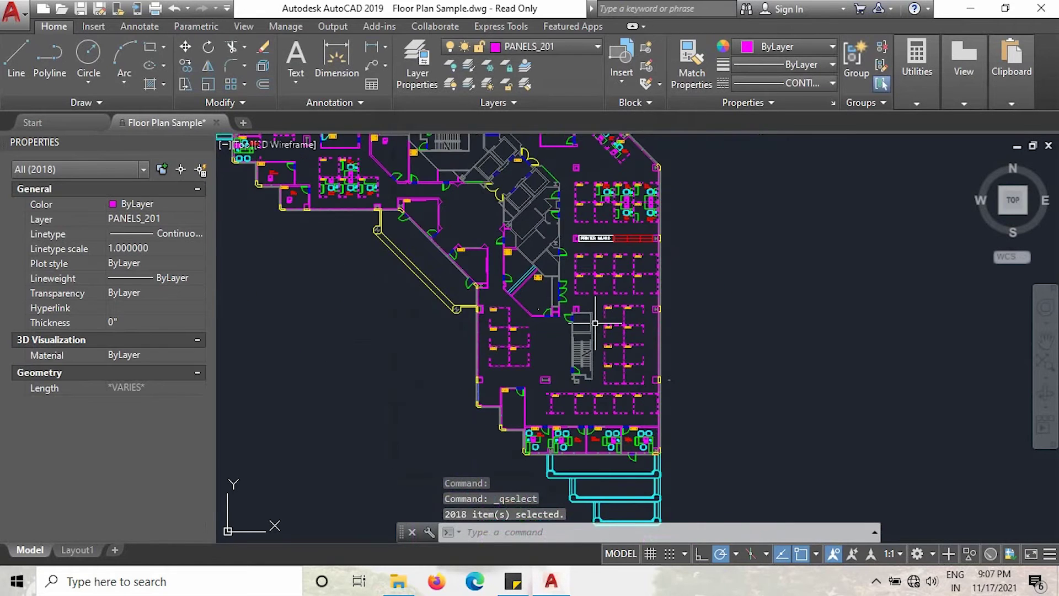
Step: Copy the 2018 selected panel objects with CO to a spot right of the floor plan
type("CO")
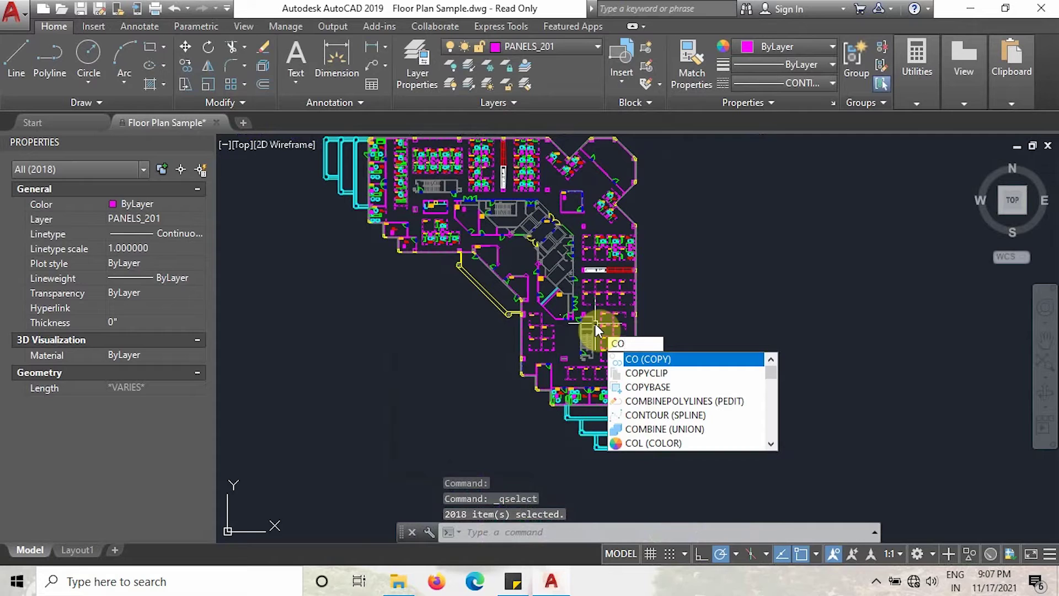
key("Return")
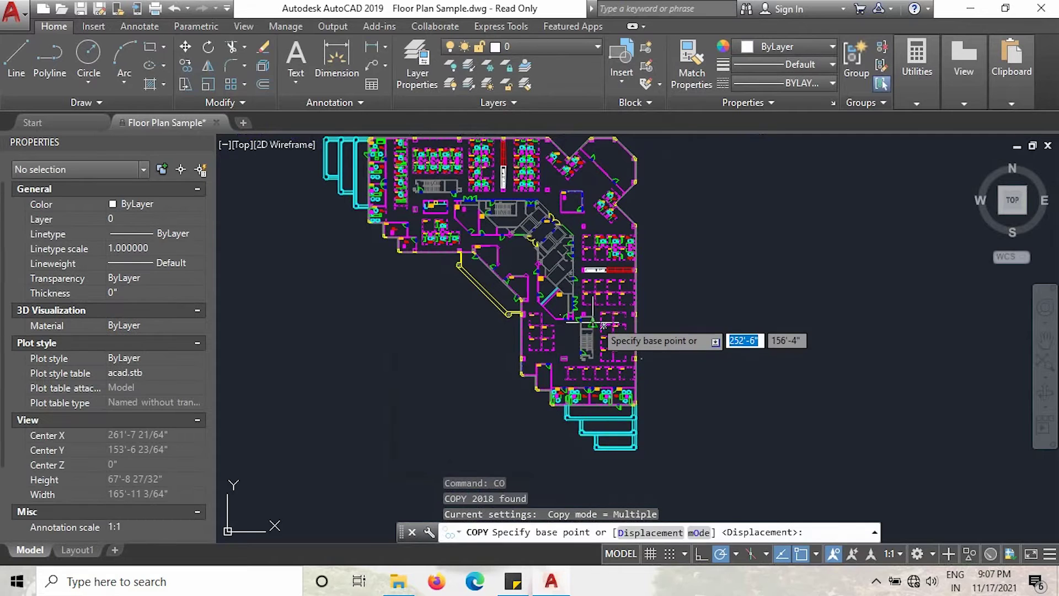
left_click(603, 326)
scroll(717, 333, "down", 4)
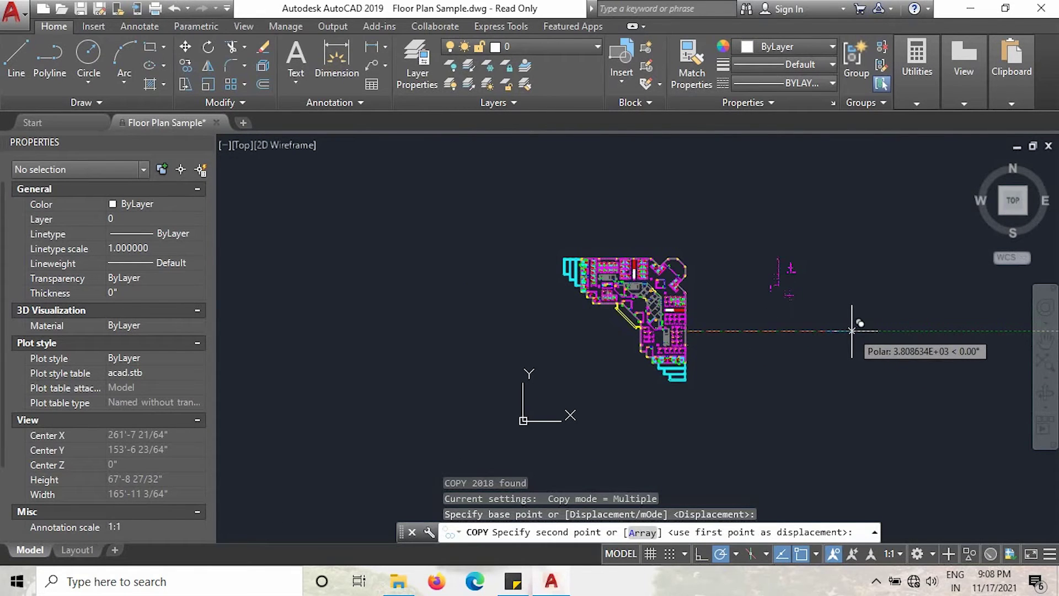
left_click(896, 330)
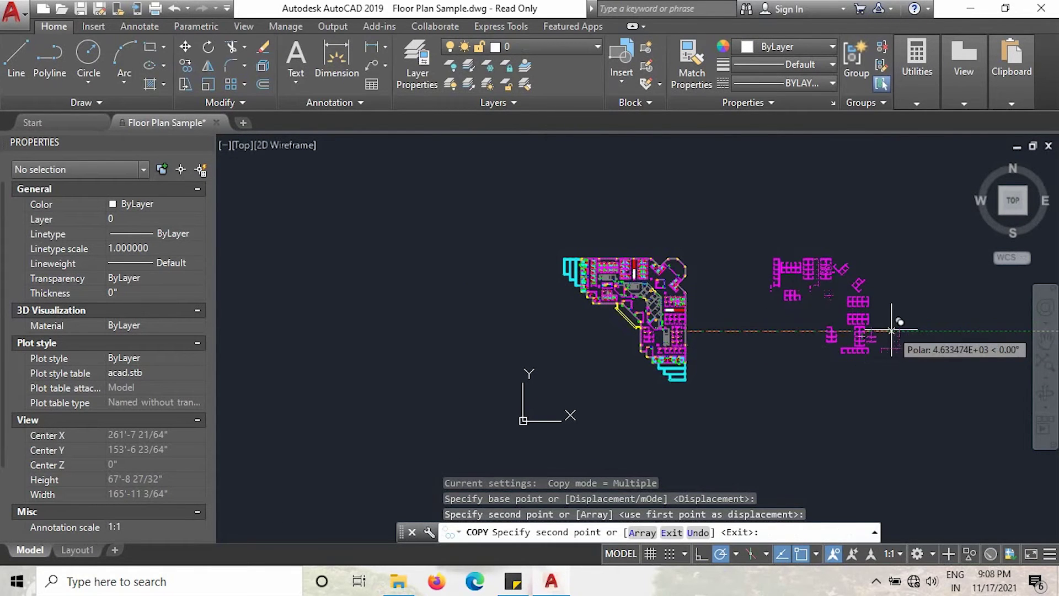
key("Escape")
key("Escape")
key("Escape")
scroll(832, 267, "up", 2)
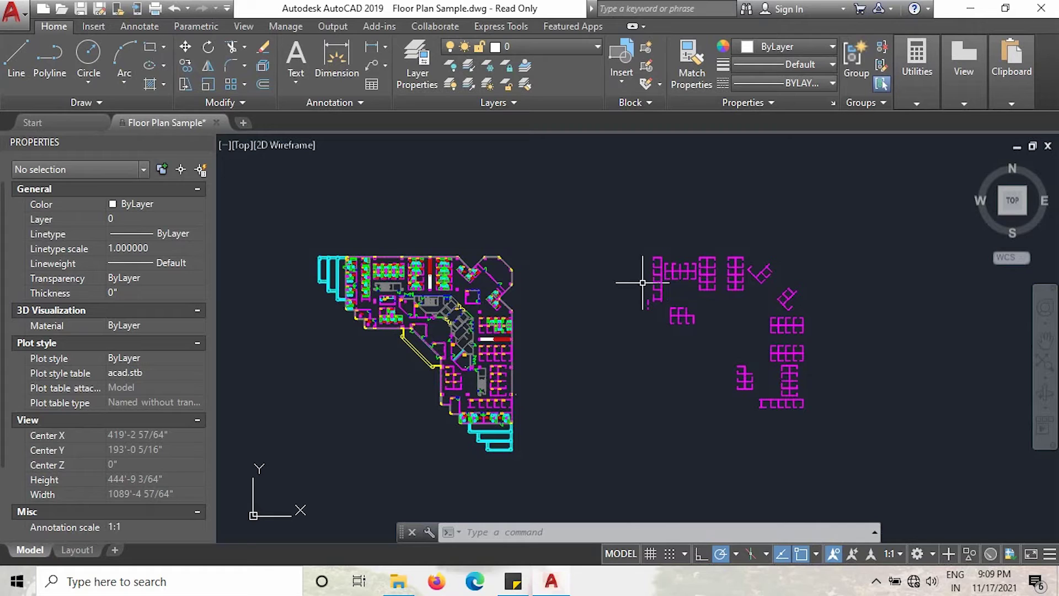
Step: Frame the floor plan and copied panels side by side, then enter APPL for APPLOAD
middle_click_drag(839, 321, 825, 322)
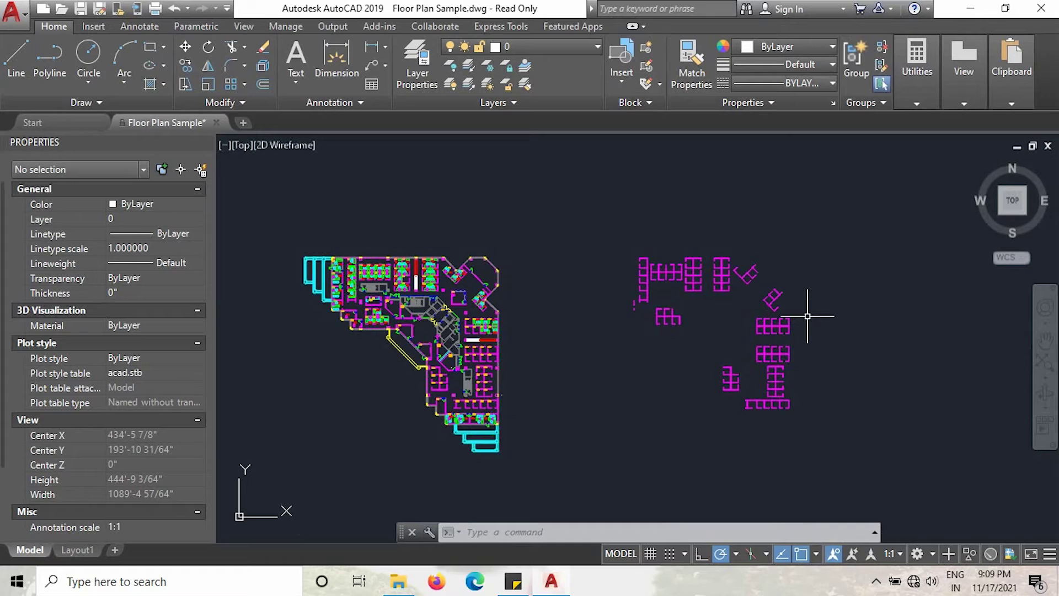
type("APPLOAD")
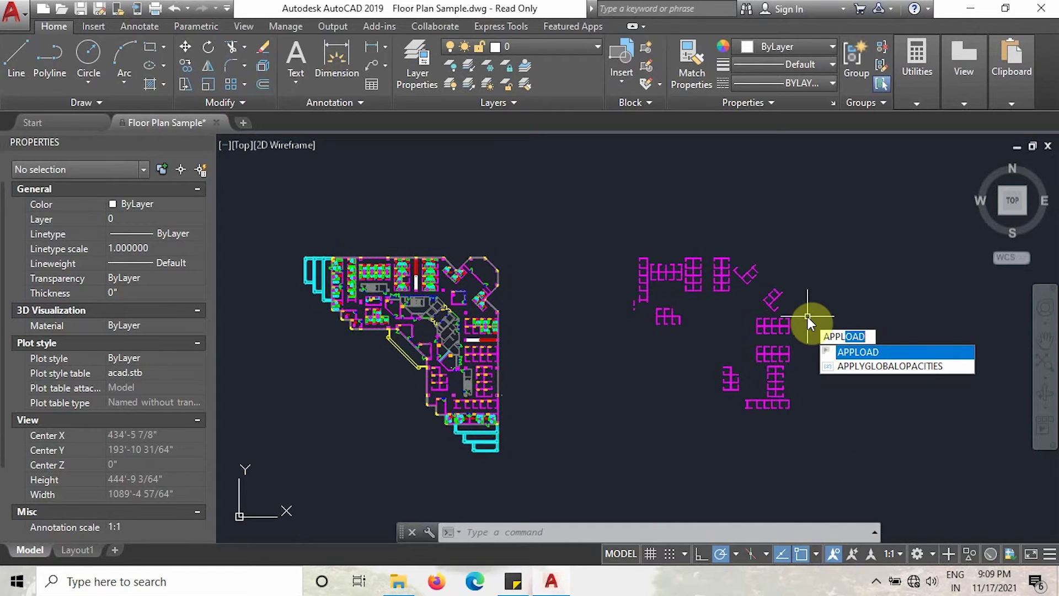
Step: Load Total_Length(TL).lsp from the AutoCAD 2019 folder and close the loading dialog
key("Return")
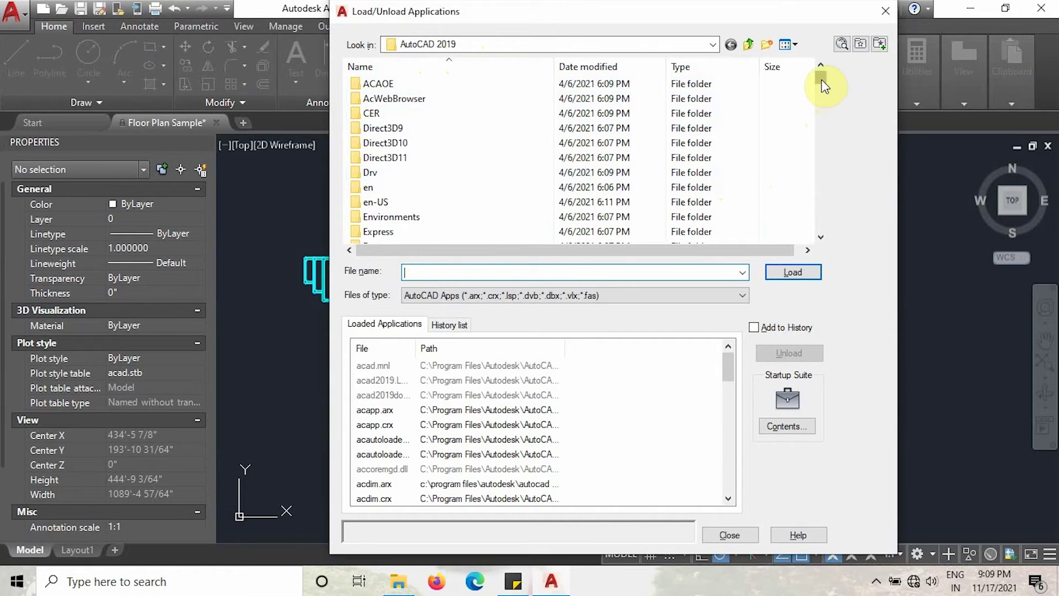
left_click_drag(822, 80, 823, 226)
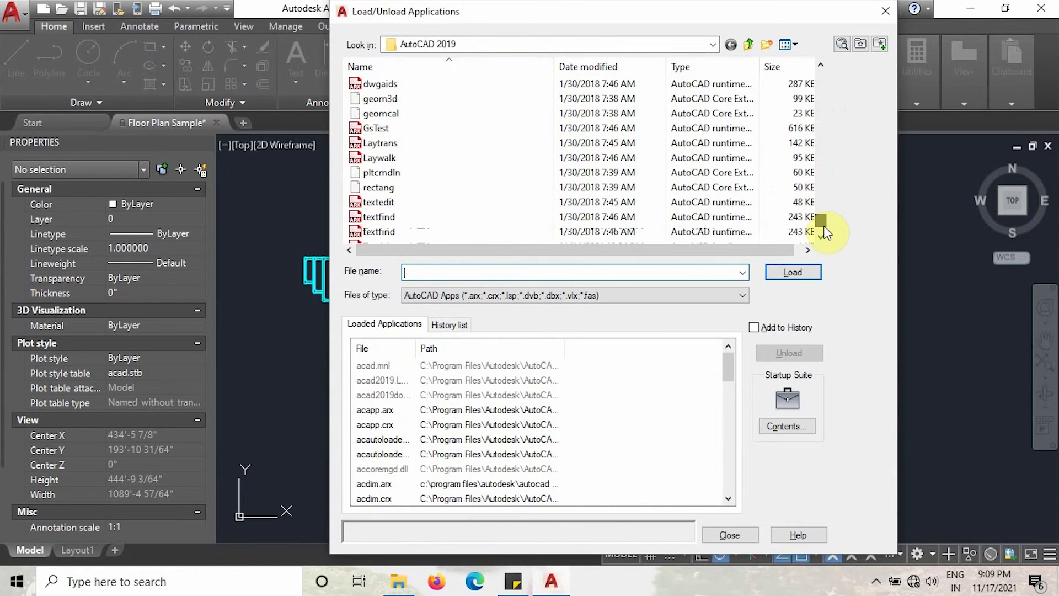
left_click(386, 171)
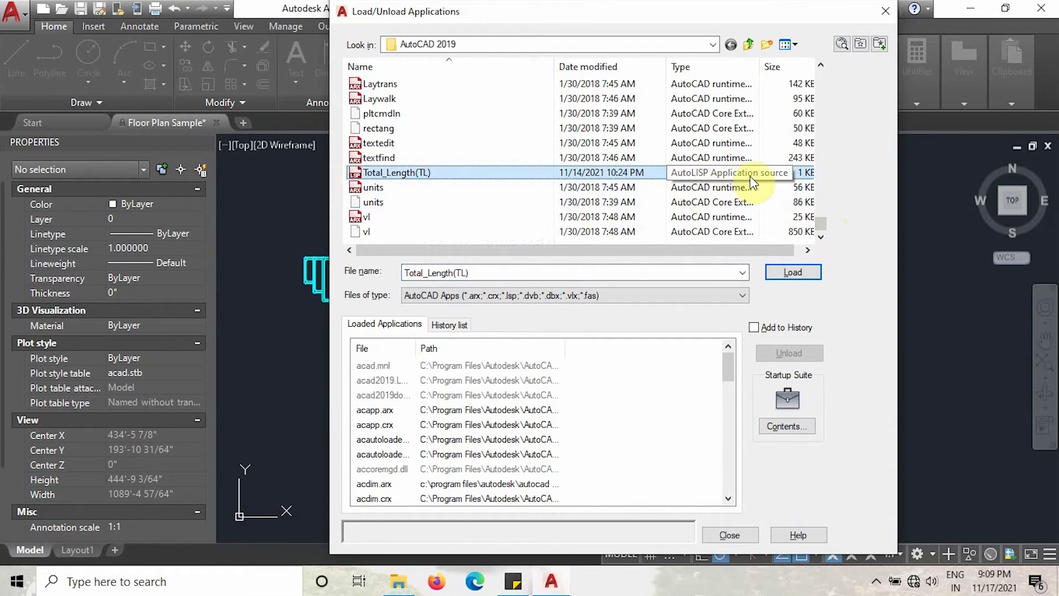
left_click(800, 273)
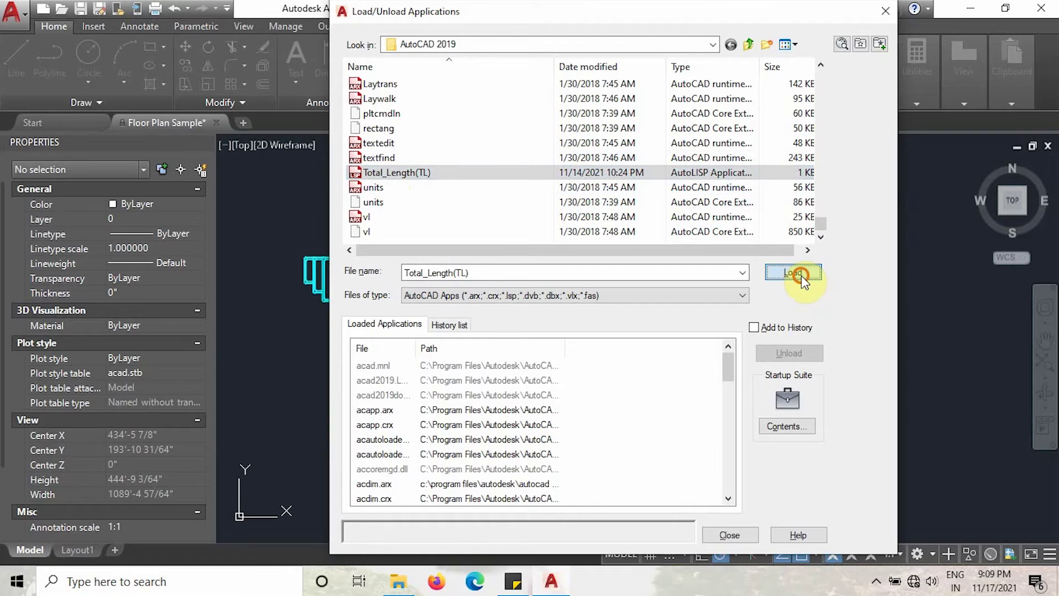
left_click(729, 535)
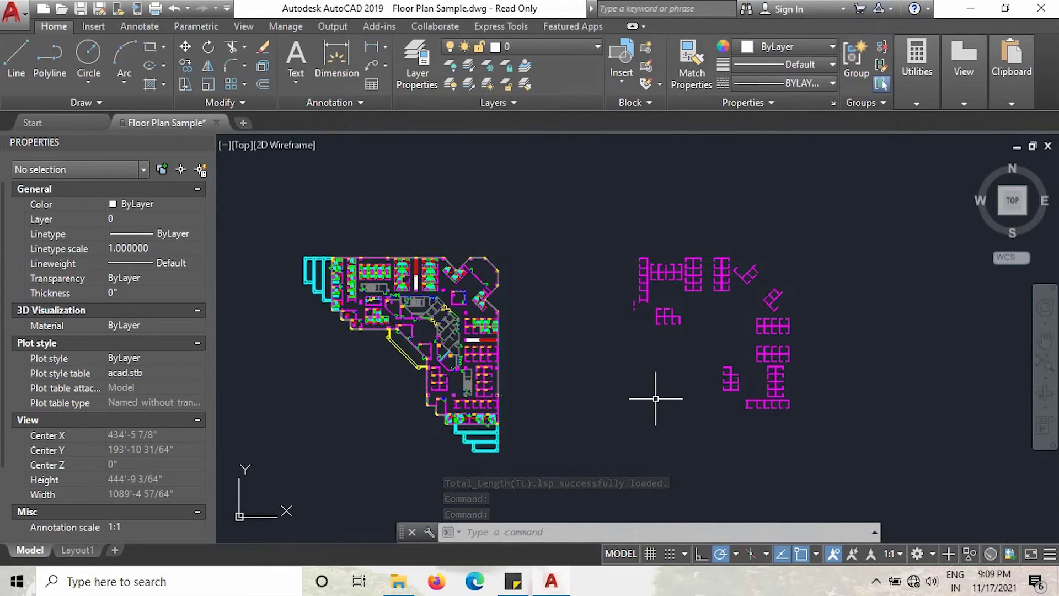
Step: Run TL on a window around the purple lines, getting a total length of 3574'-9"
type("TL")
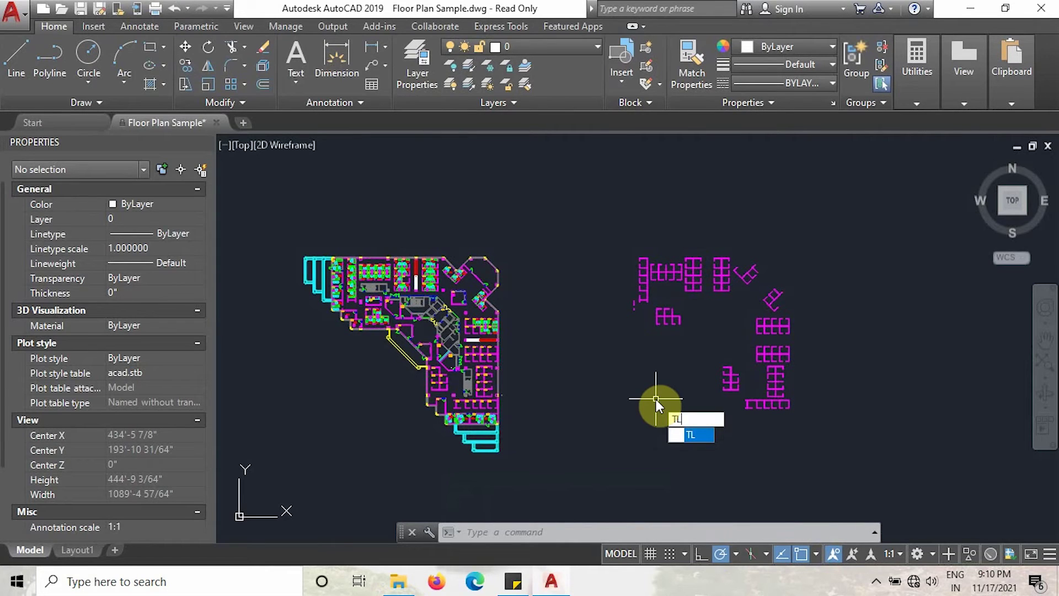
key("Return")
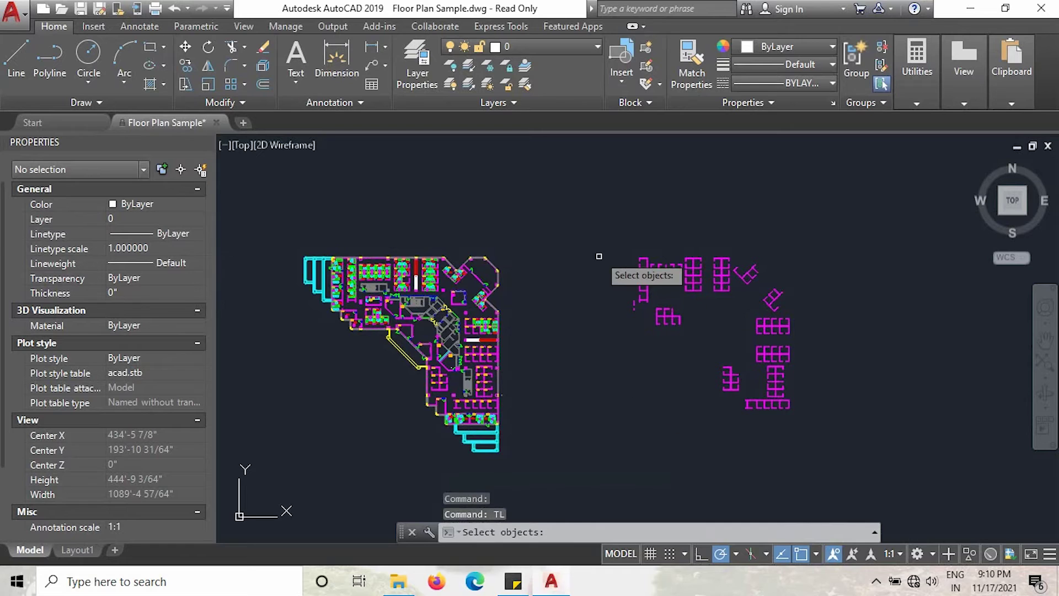
left_click(609, 229)
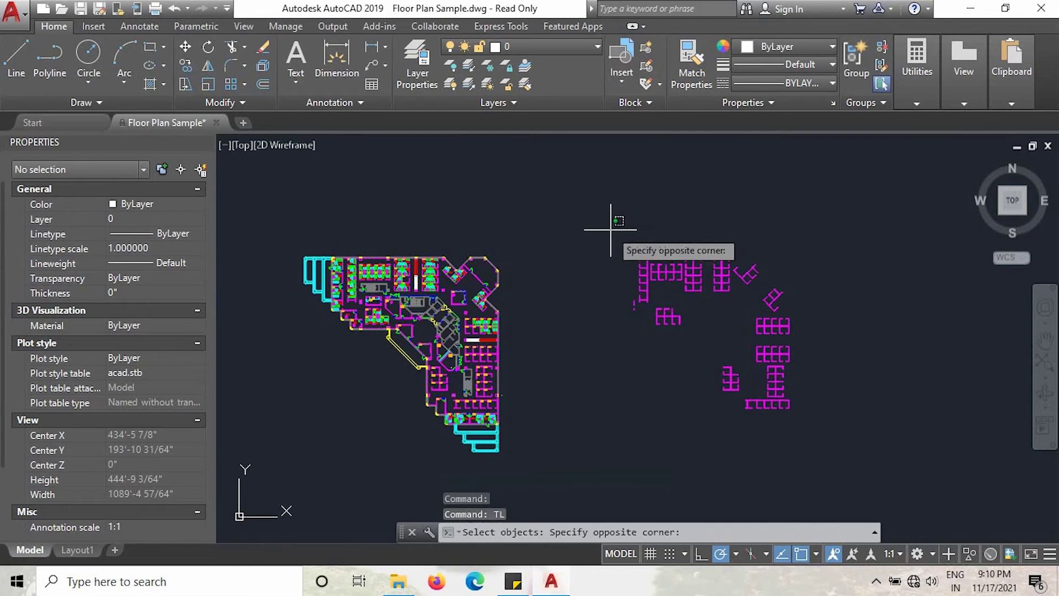
left_click(817, 432)
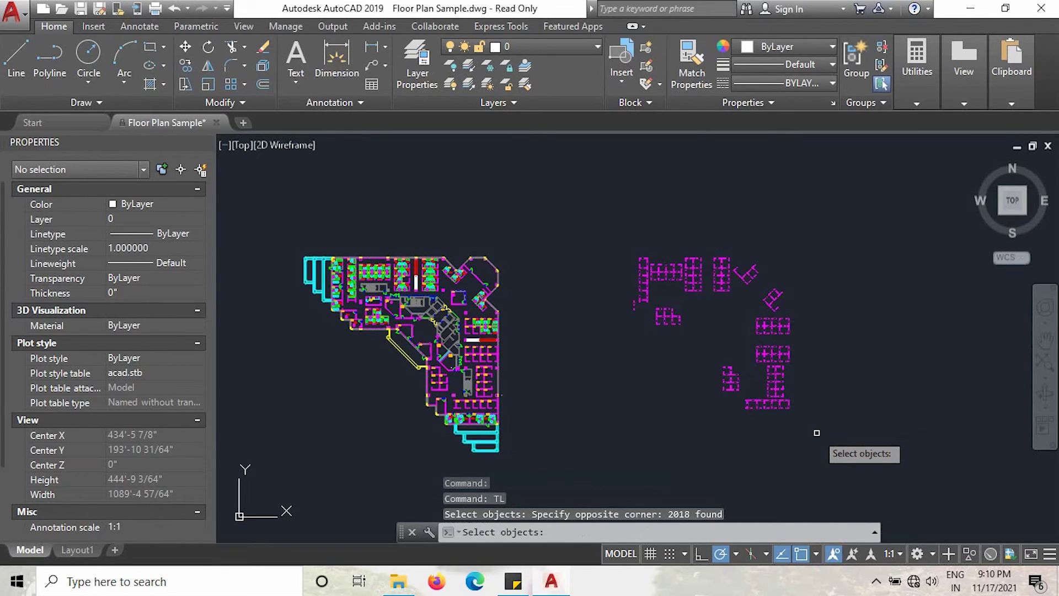
right_click(817, 433)
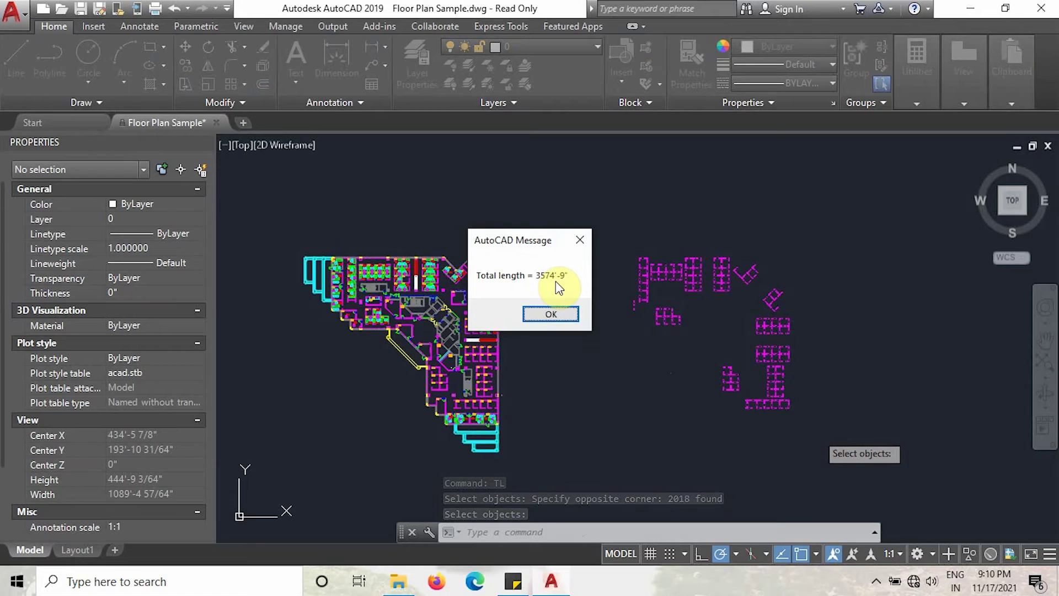
left_click(579, 247)
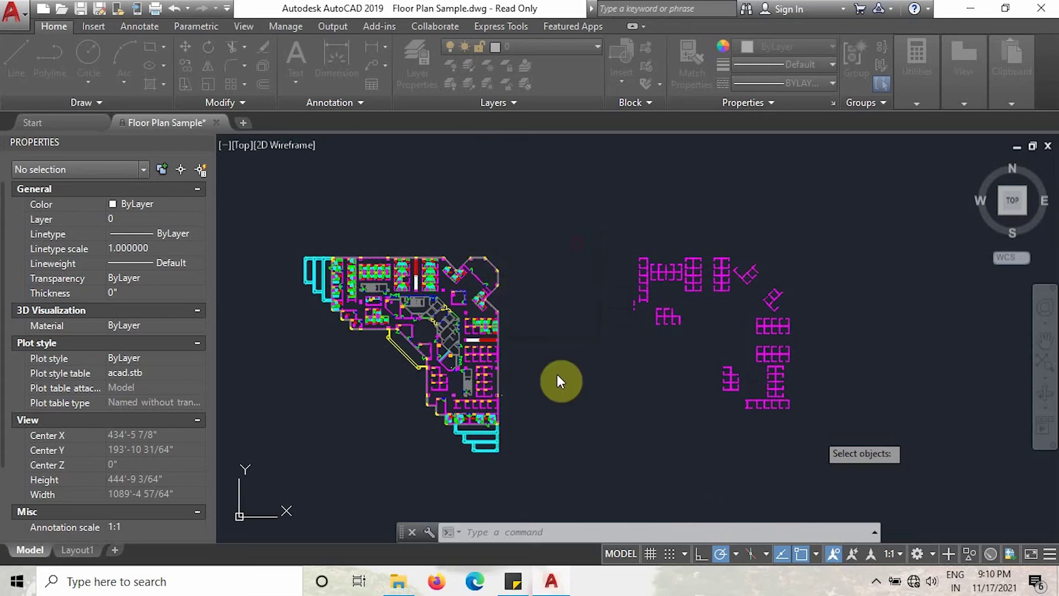
key("Escape")
key("Escape")
key("Escape")
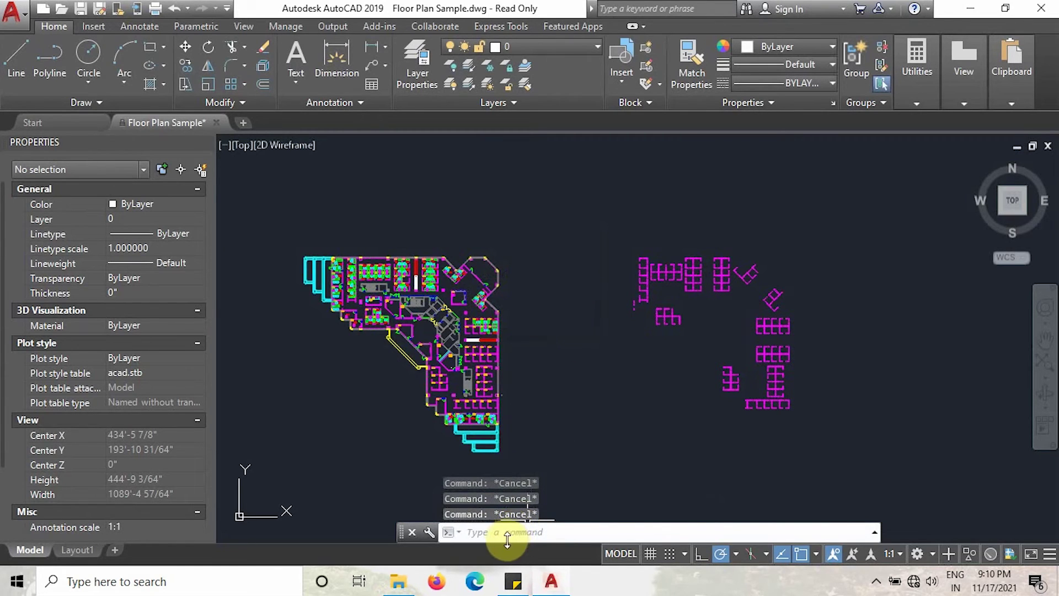
left_click(504, 533)
Step: Set -DWGUNITS to Millimeters with Decimal format (2) and 2-place precision
type("-")
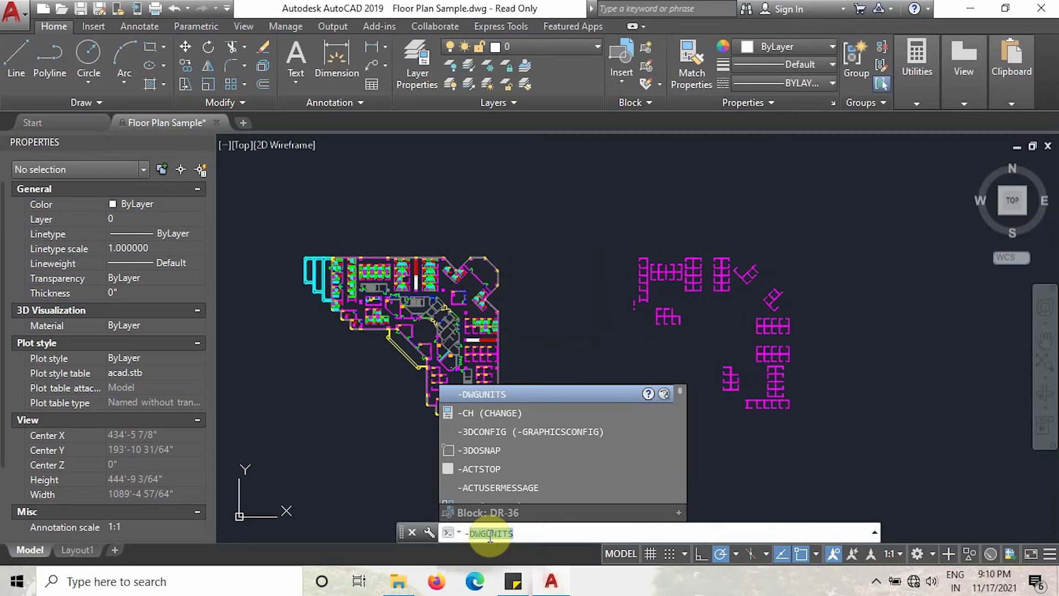
type("Dwg")
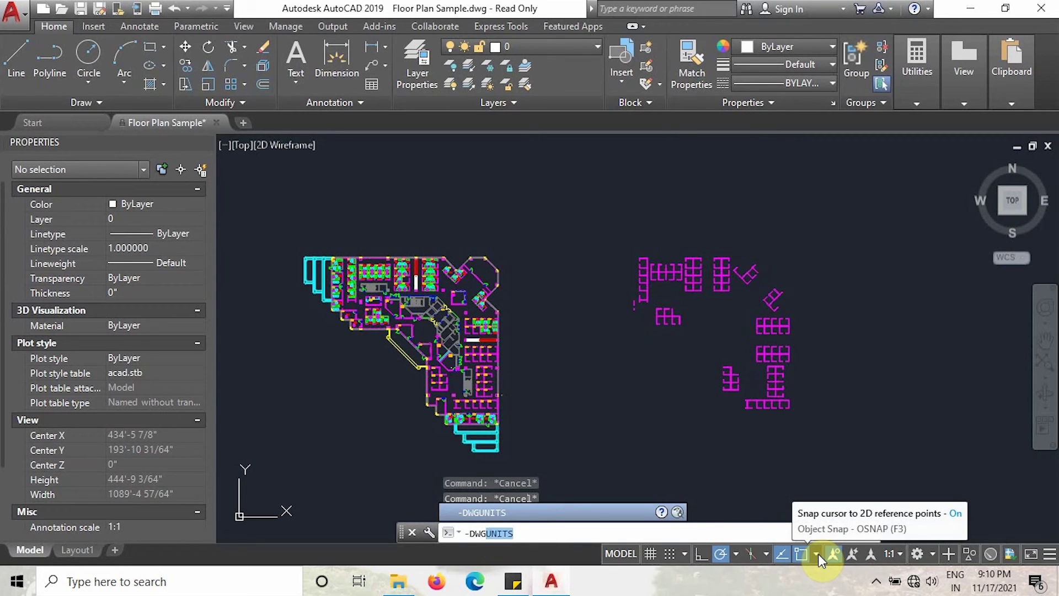
key("Return")
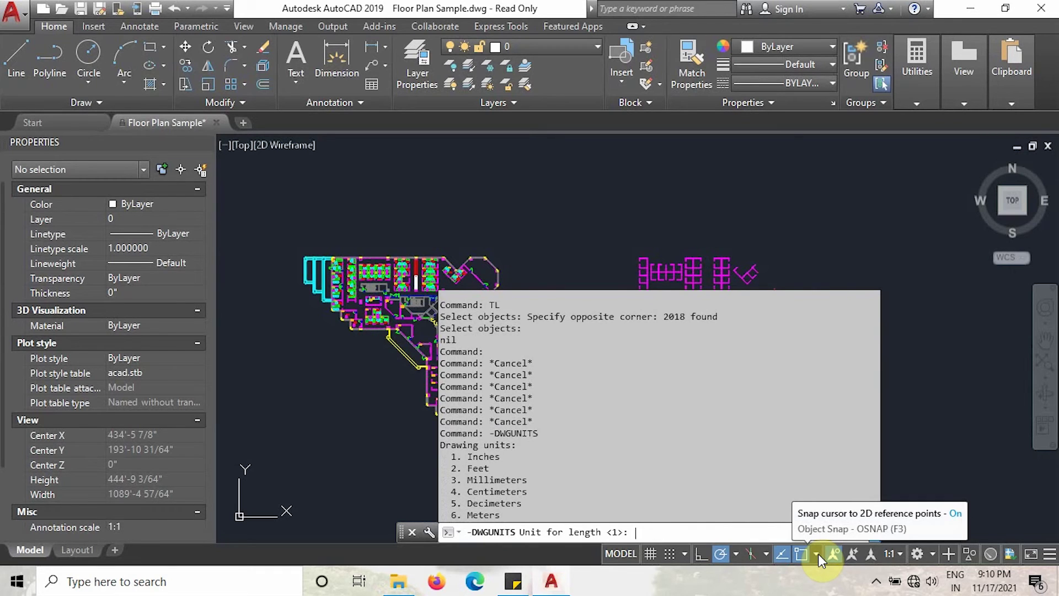
key("Return")
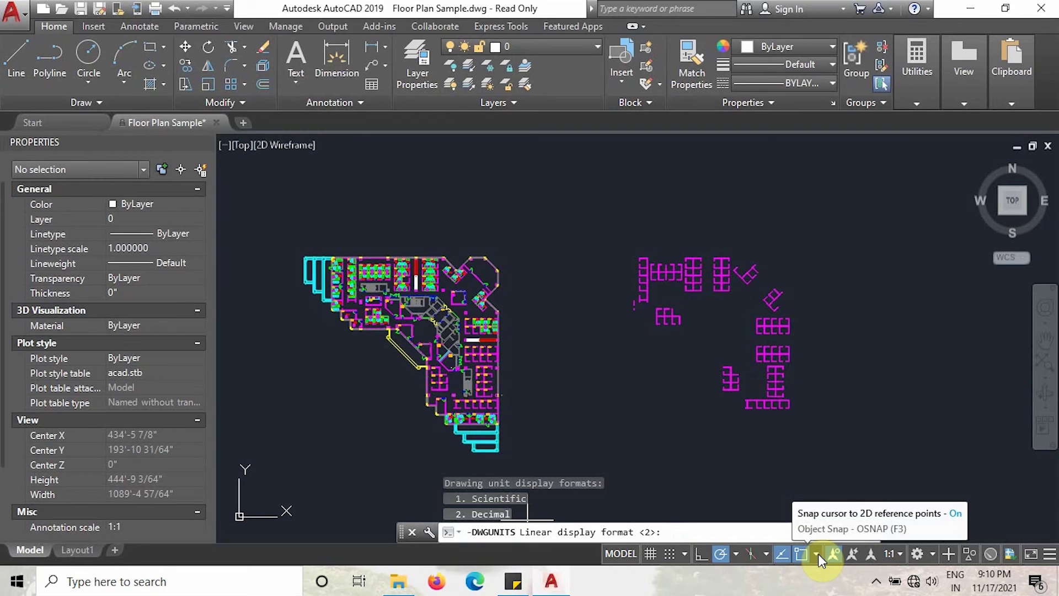
type("2")
key("Return")
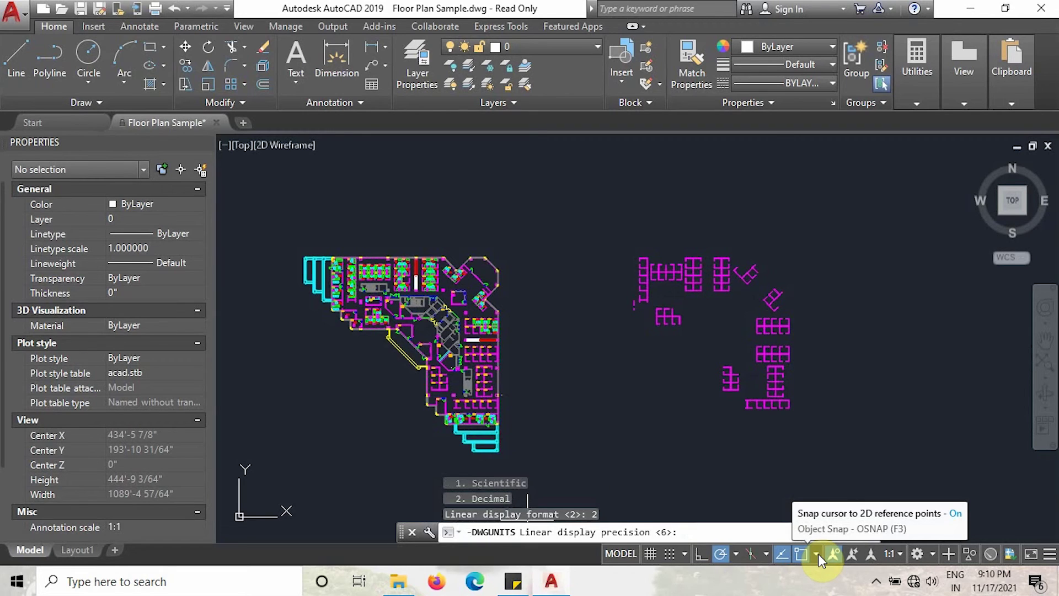
type("2")
key("Return")
Step: Answer Yes to all scaling prompts so the drawing rescales, then cancel a stray erase
type("y")
key("Return")
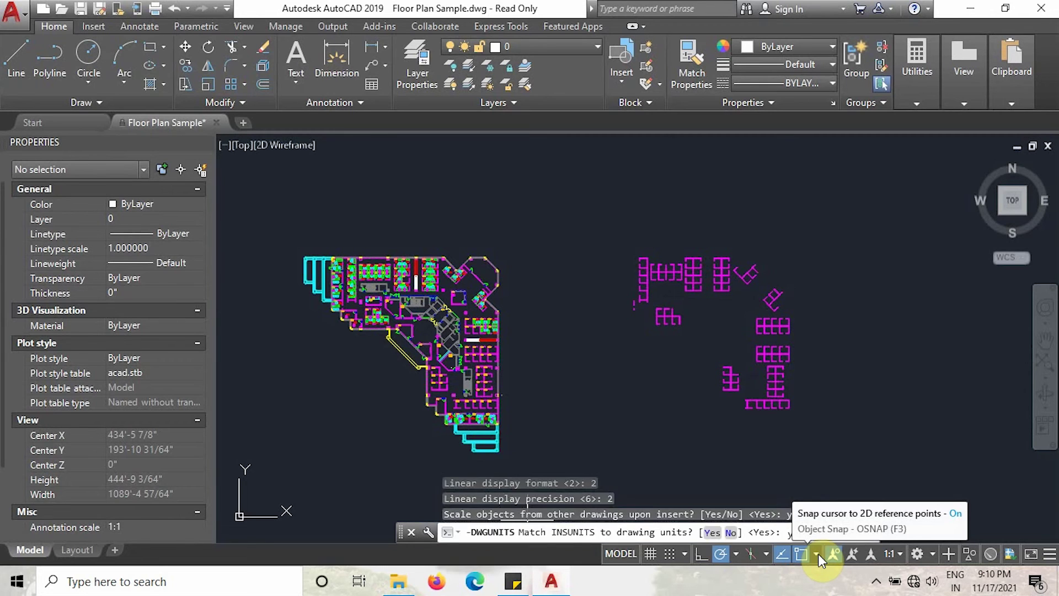
type("y")
key("Return")
type("y")
key("Return")
type("y")
key("Return")
type("y")
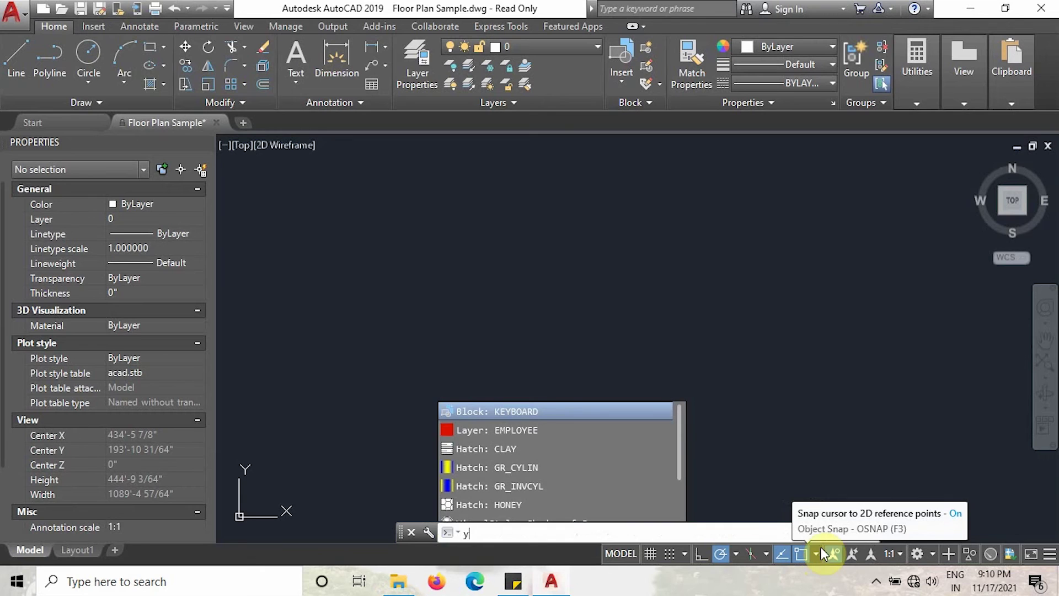
scroll(695, 389, "down", 10)
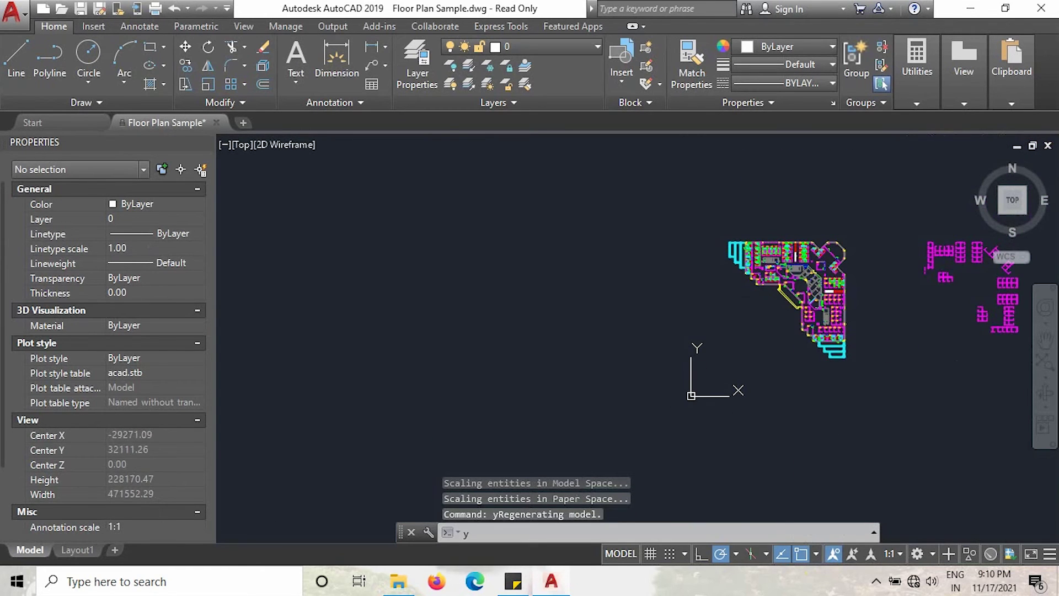
key("BackSpace")
type("e")
key("Return")
mouse_move(810, 428)
middle_mouse_down()
mouse_move(723, 435)
mouse_move(801, 440)
middle_mouse_up()
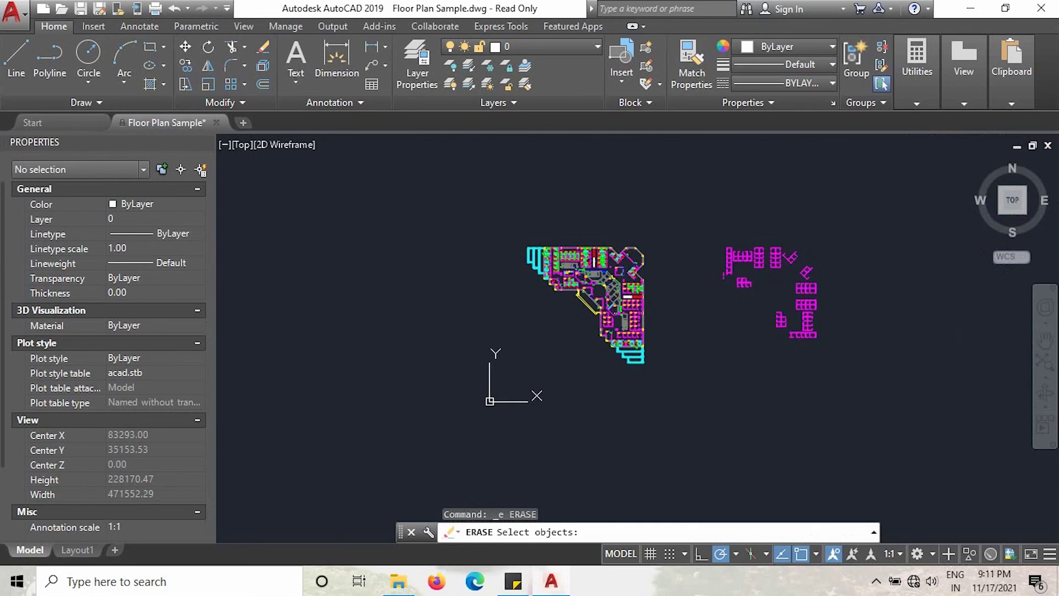
key("Escape")
key("Escape")
Step: Rerun TL on the windowed purple lines, now reporting 1089583.80 mm across 2018 objects
middle_click_drag(855, 339, 754, 367)
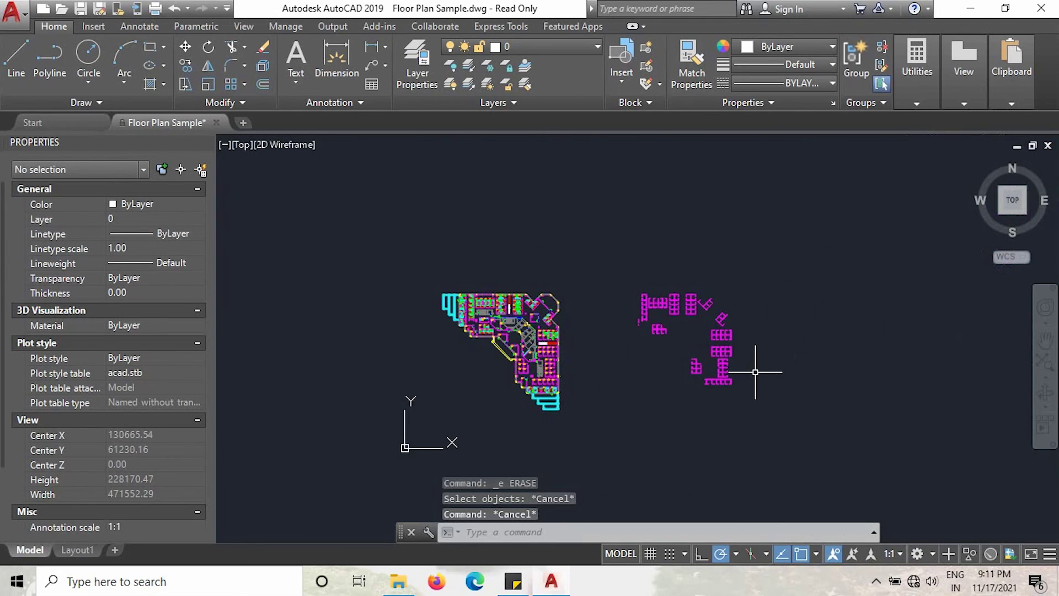
type("TL")
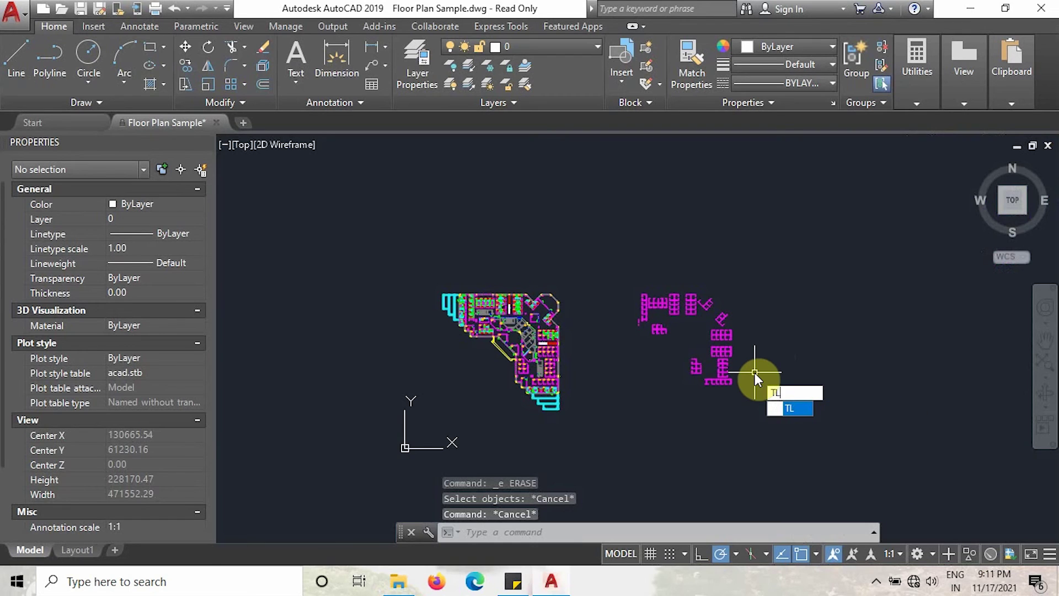
key("Return")
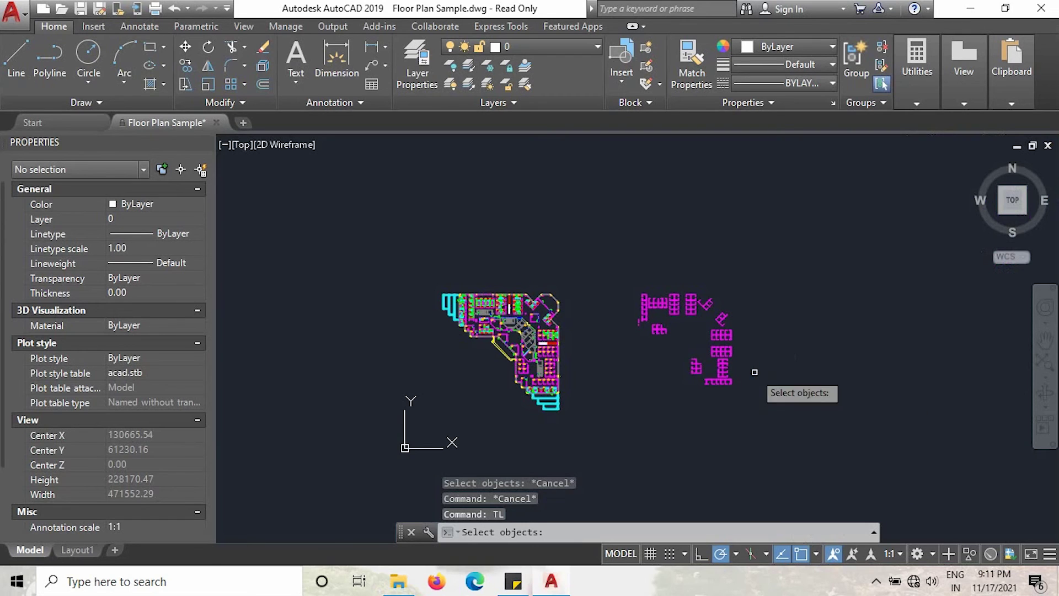
left_click(616, 266)
left_click(786, 418)
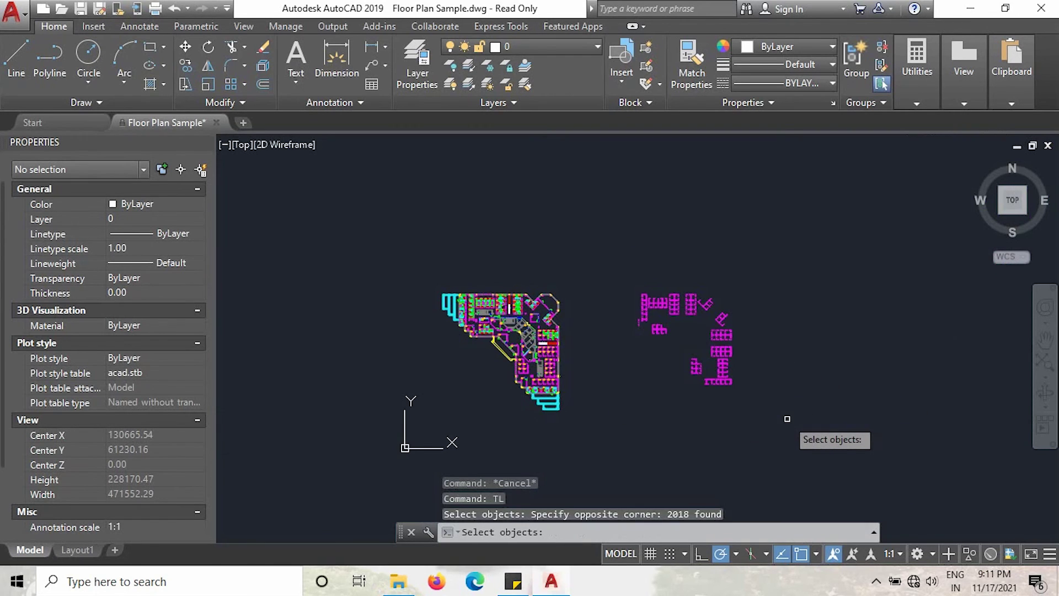
right_click(788, 419)
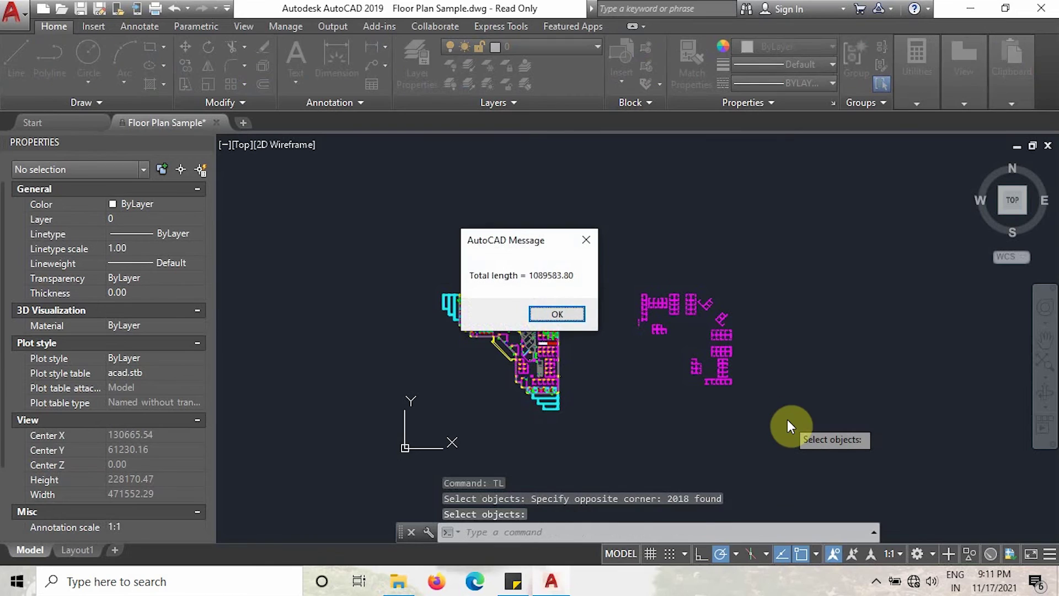